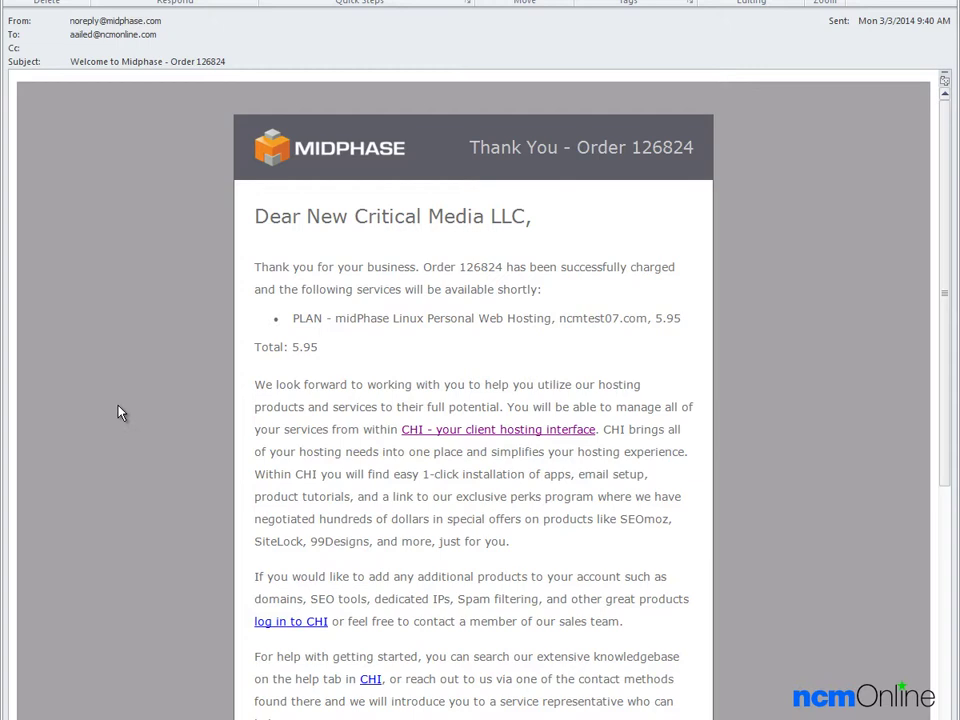
Step: Open the 'CHI - your client hosting interface' link from the Midphase welcome email
{"action": "left_click", "coordinate": [516, 430]}
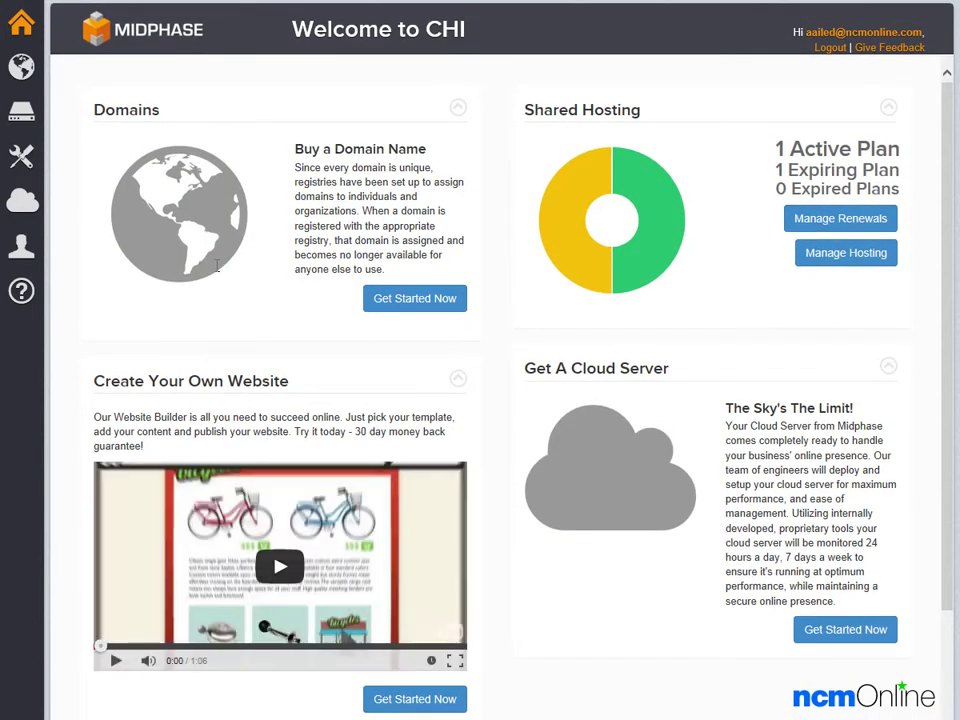
Step: Open the cPanel for the ncmtest07.com account under Shared Hosting
{"action": "left_click", "coordinate": [32, 118]}
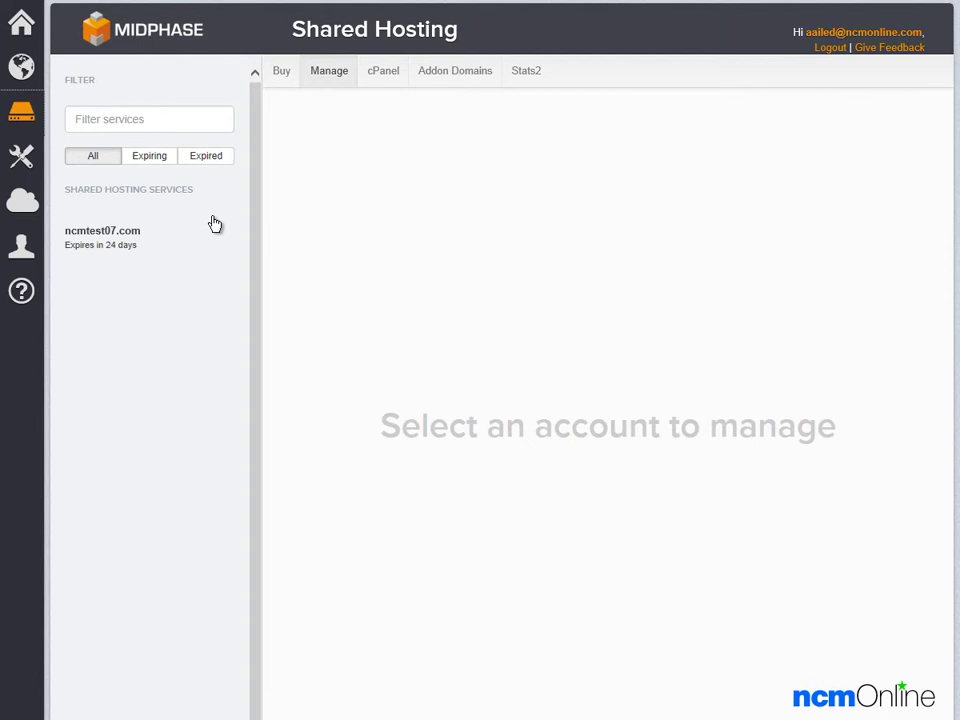
{"action": "left_click", "coordinate": [92, 240]}
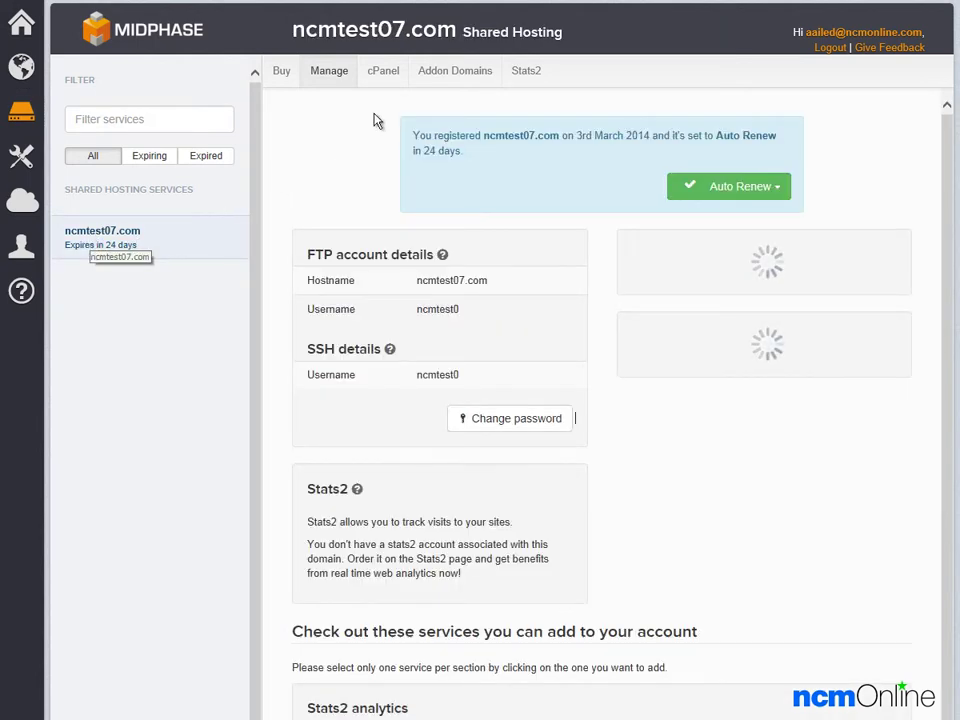
{"action": "left_click", "coordinate": [377, 72]}
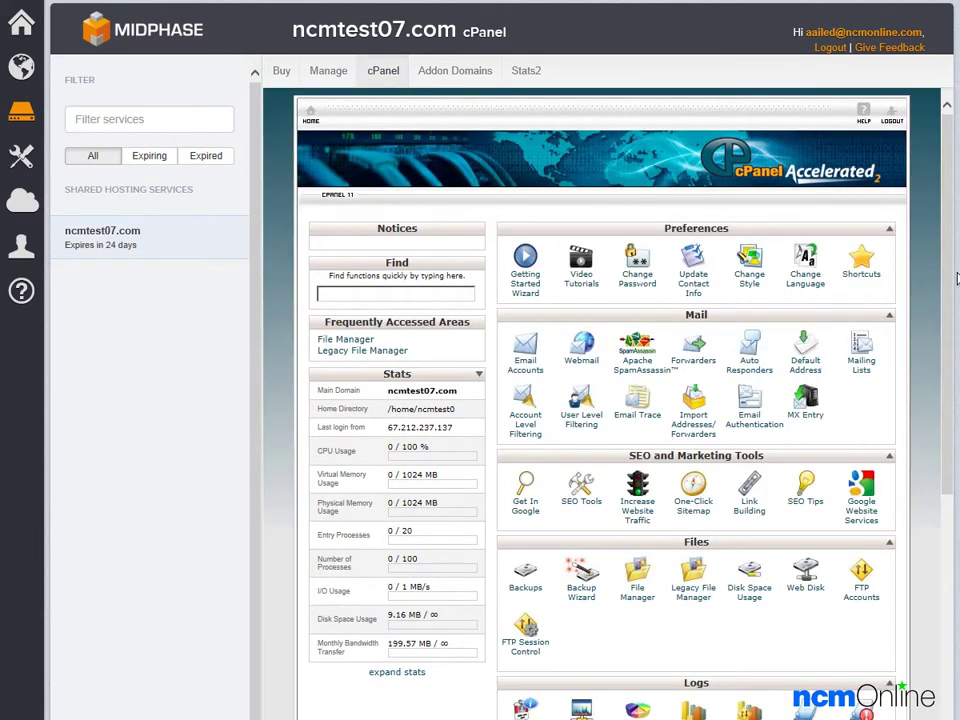
Step: Launch Softaculous from cPanel's Software/Services section
{"action": "left_click_drag", "start_coordinate": [953, 283], "coordinate": [932, 623]}
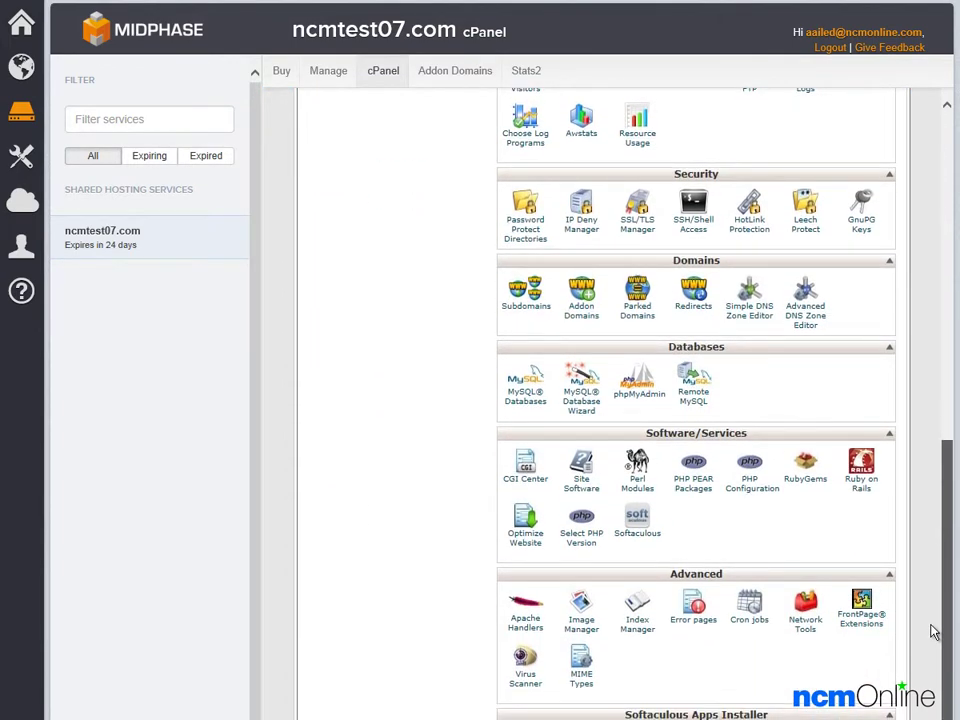
{"action": "left_click", "coordinate": [639, 522]}
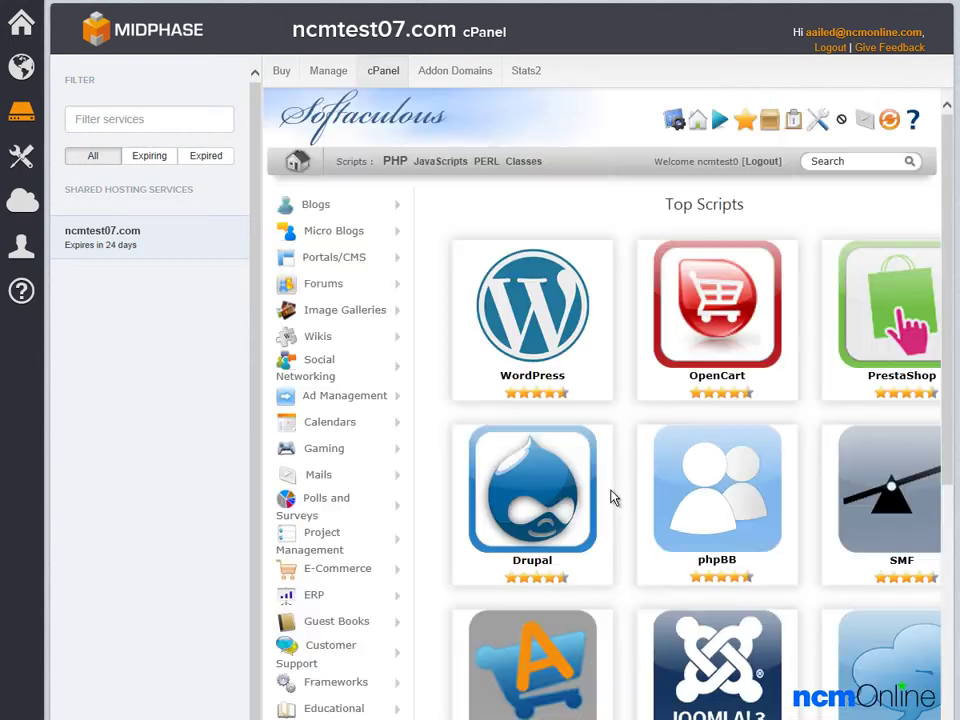
{"action": "mouse_move", "coordinate": [561, 339]}
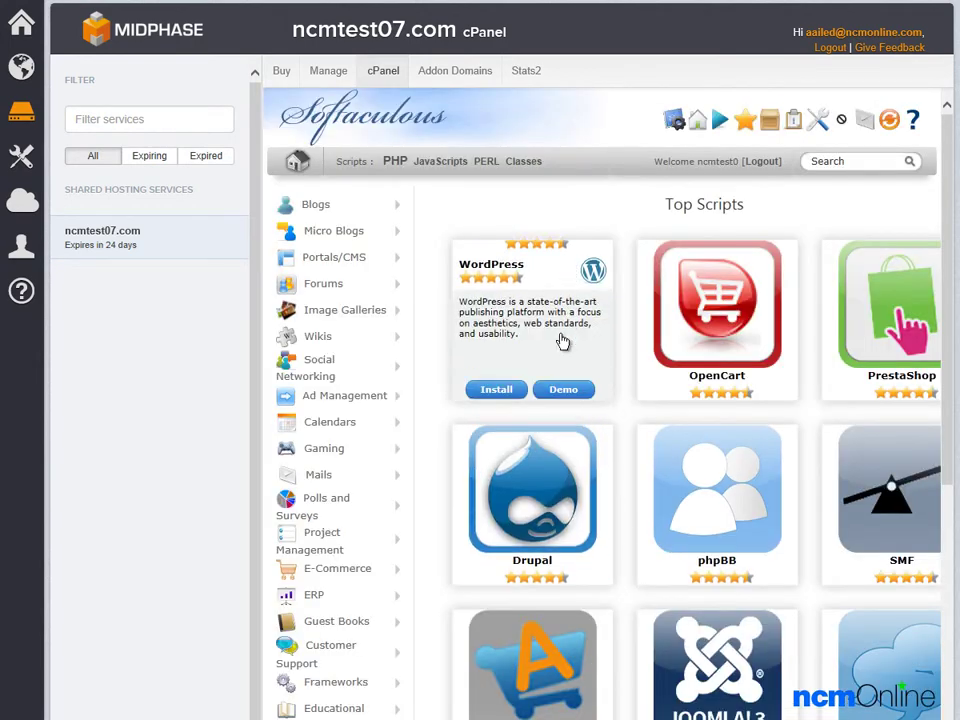
{"action": "left_click", "coordinate": [491, 383]}
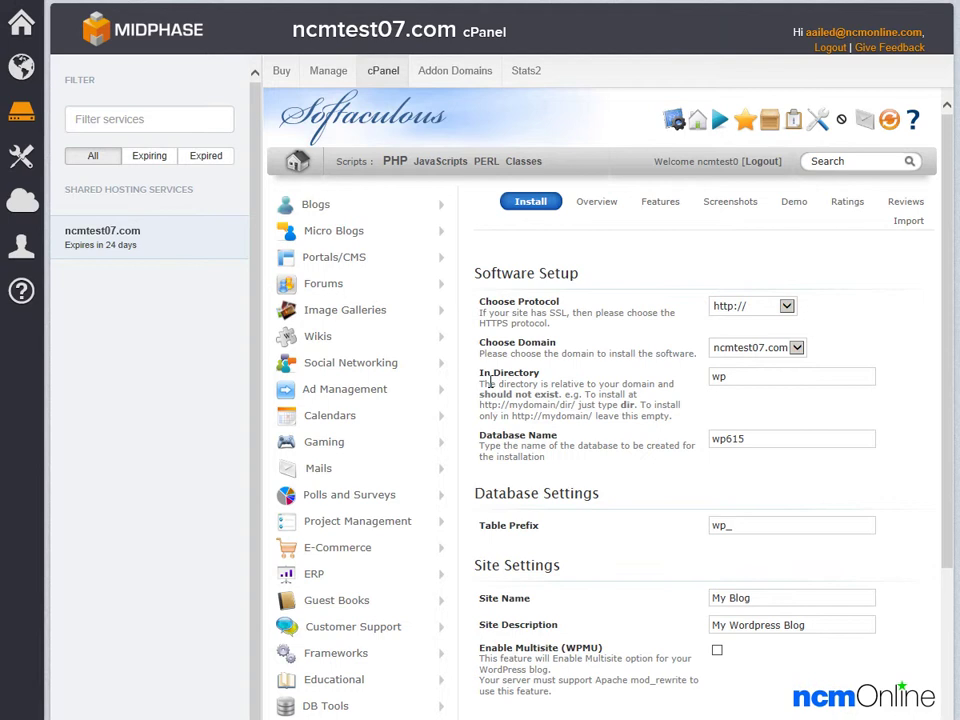
{"action": "left_click", "coordinate": [758, 312]}
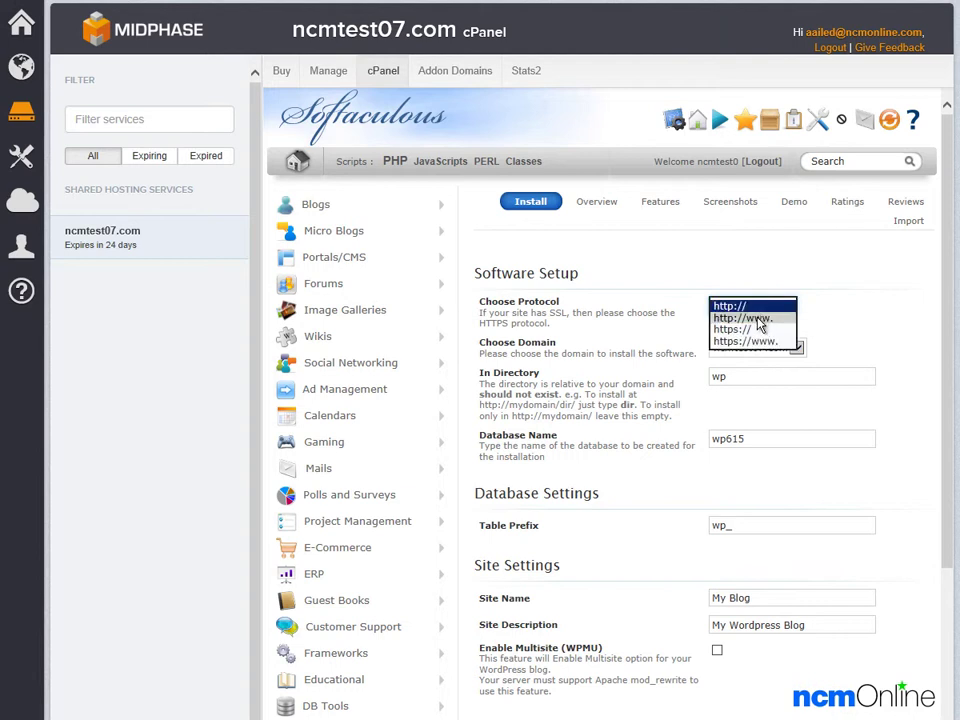
{"action": "left_click", "coordinate": [757, 320]}
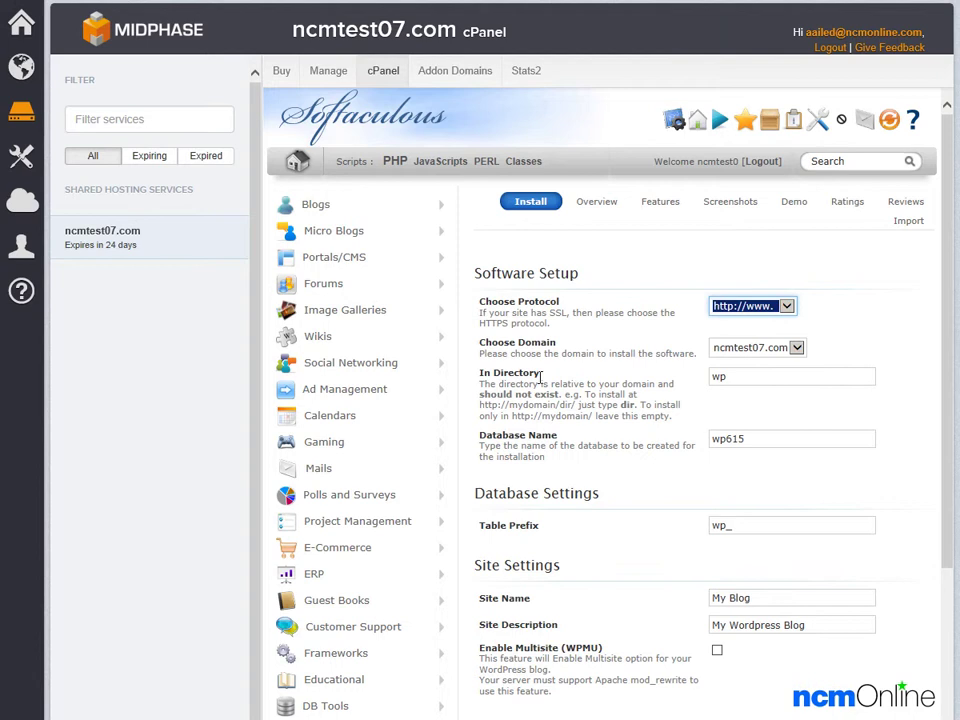
Step: Clear the wp install directory and rename the site from My Blog to 'NCM Test Site 07'
{"action": "left_click", "coordinate": [859, 377]}
{"action": "key", "text": "BackSpace"}
{"action": "key", "text": "BackSpace"}
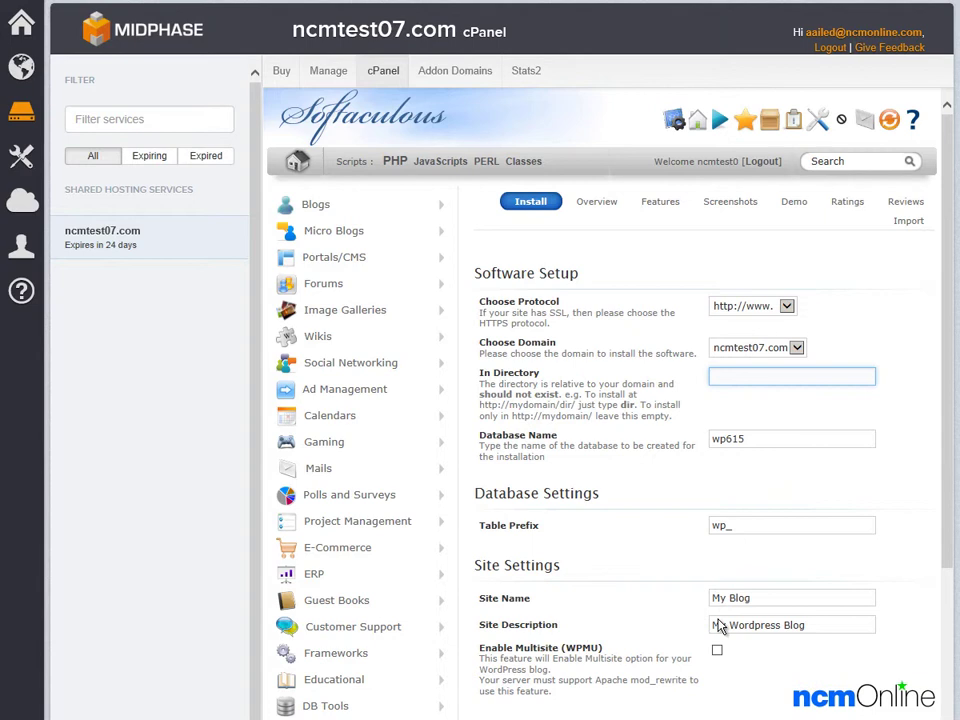
{"action": "left_click", "coordinate": [765, 603]}
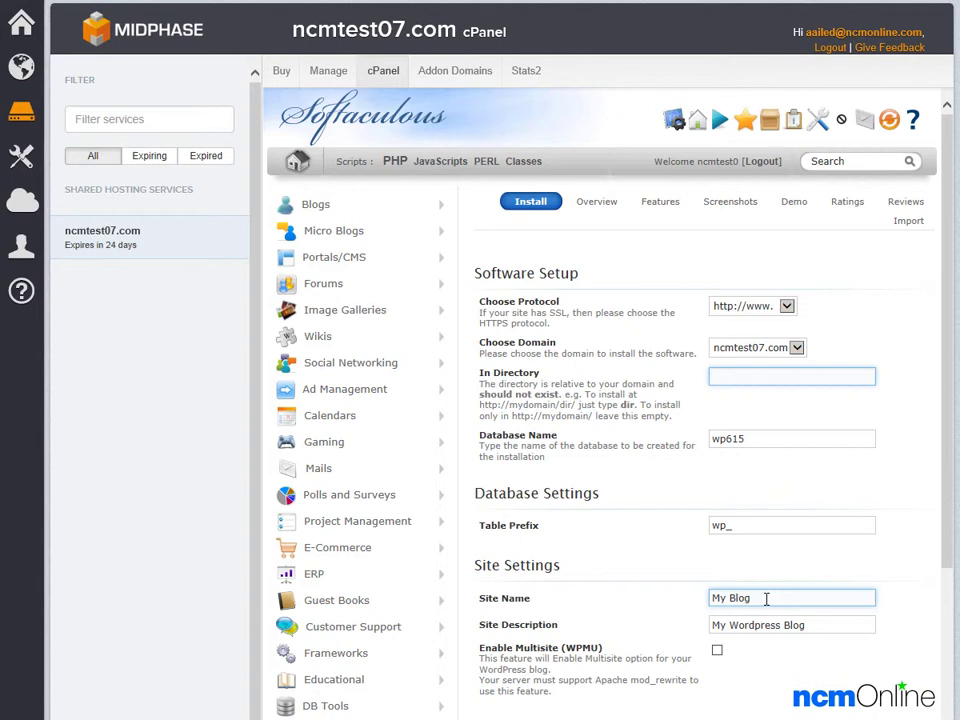
{"action": "left_click", "coordinate": [766, 598]}
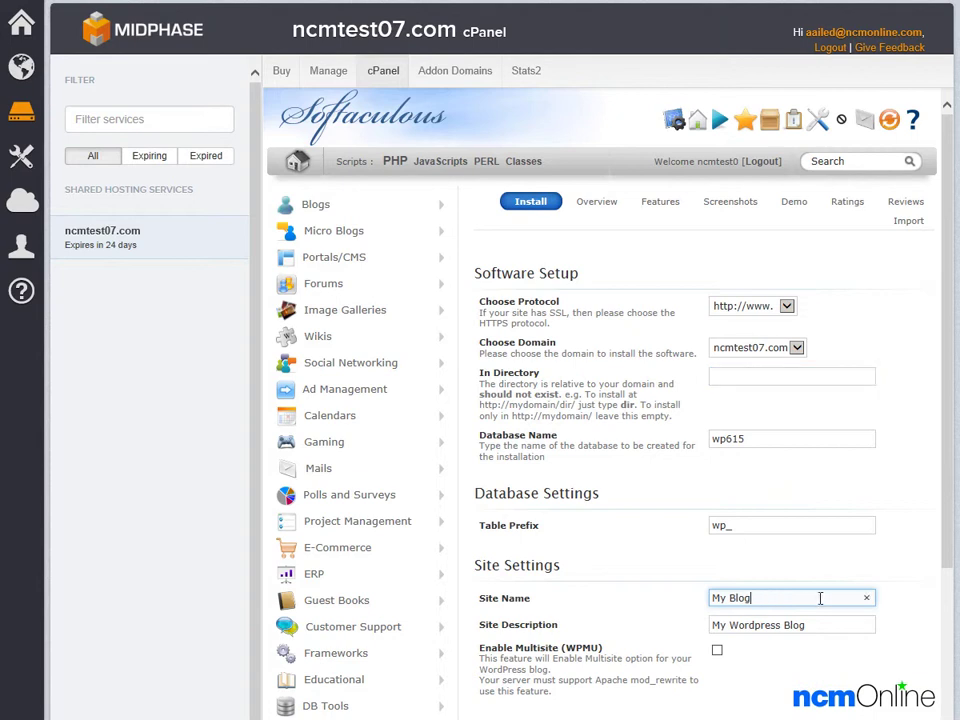
{"action": "key", "text": "BackSpace"}
{"action": "key", "text": "BackSpace"}
{"action": "key", "text": "BackSpace"}
{"action": "key", "text": "BackSpace"}
{"action": "key", "text": "BackSpace"}
{"action": "key", "text": "BackSpace"}
{"action": "key", "text": "BackSpace"}
{"action": "type", "text": "NCM Test Site"}
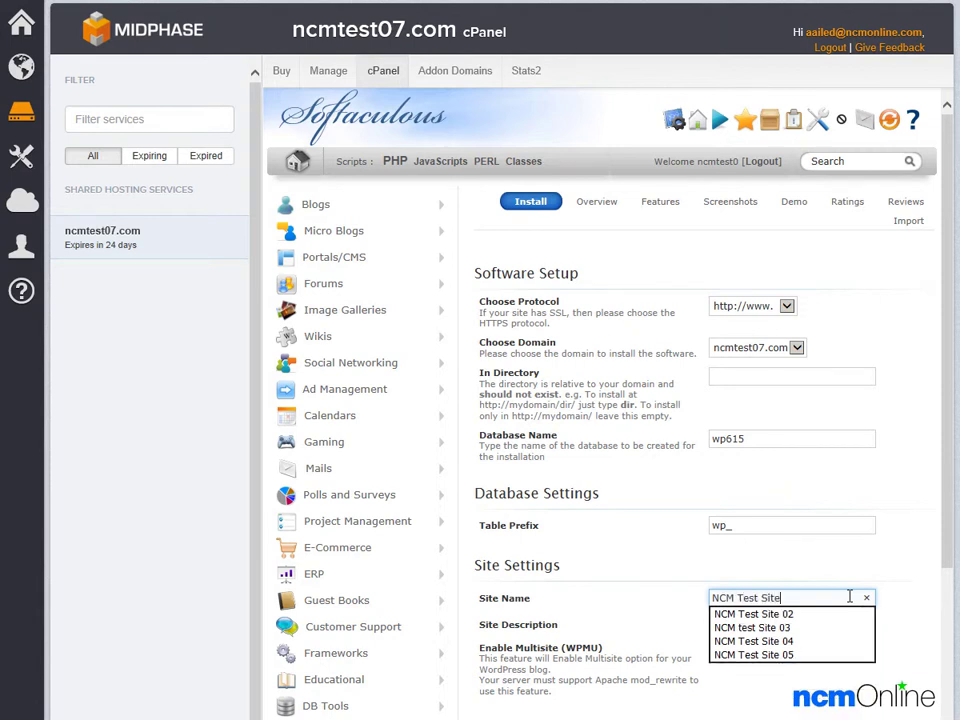
{"action": "type", "text": " 07"}
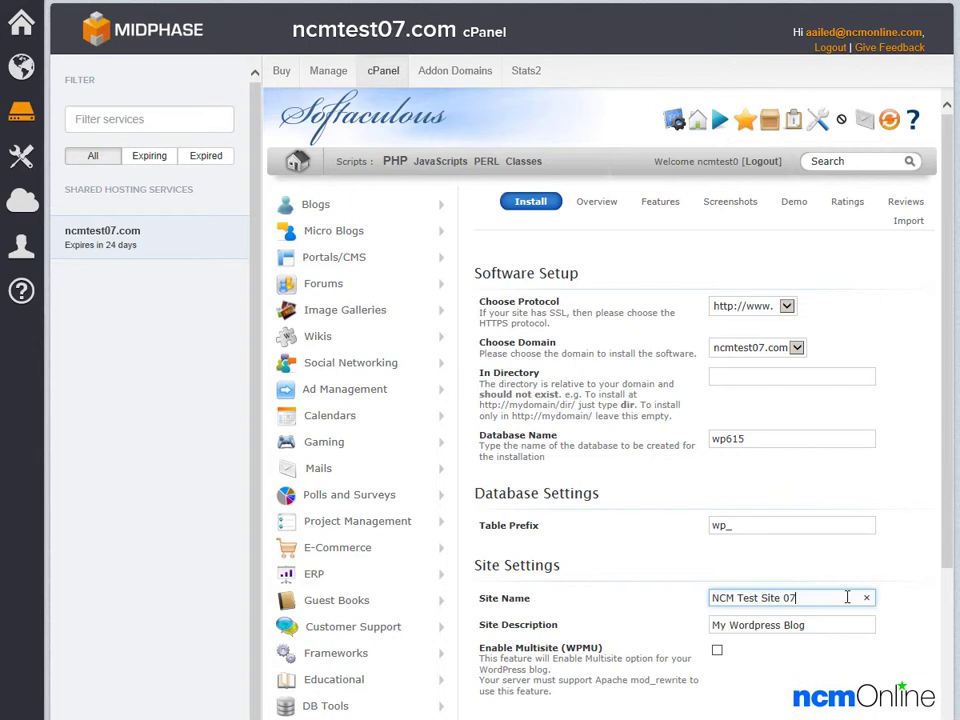
Step: Paste a Midphase web hosting test description into Site Description
{"action": "key", "text": "Tab"}
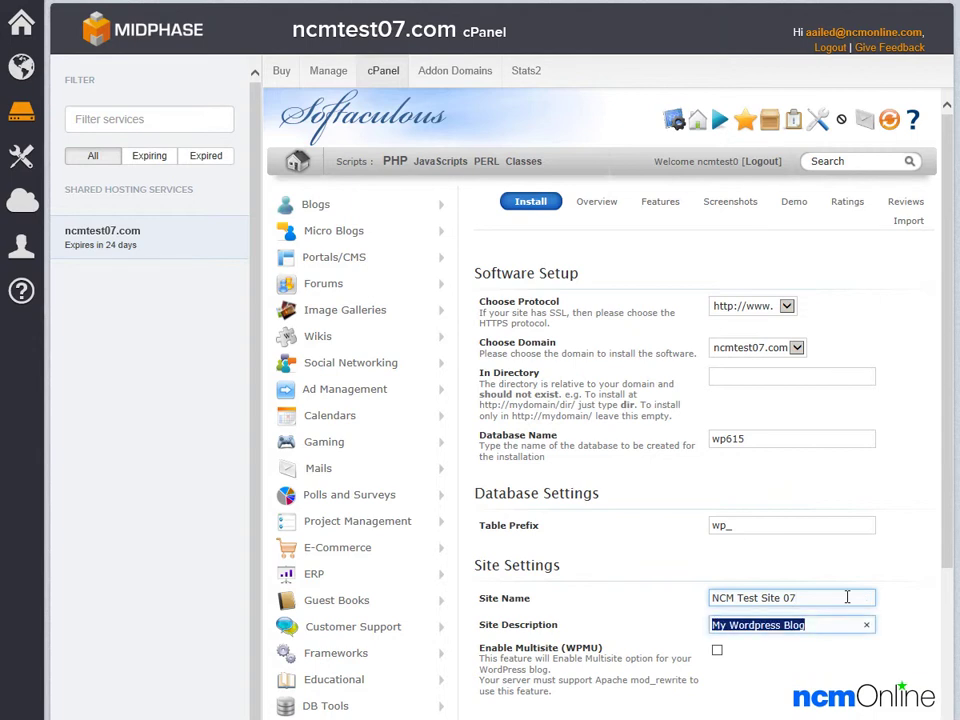
{"action": "key", "text": "ctrl+v"}
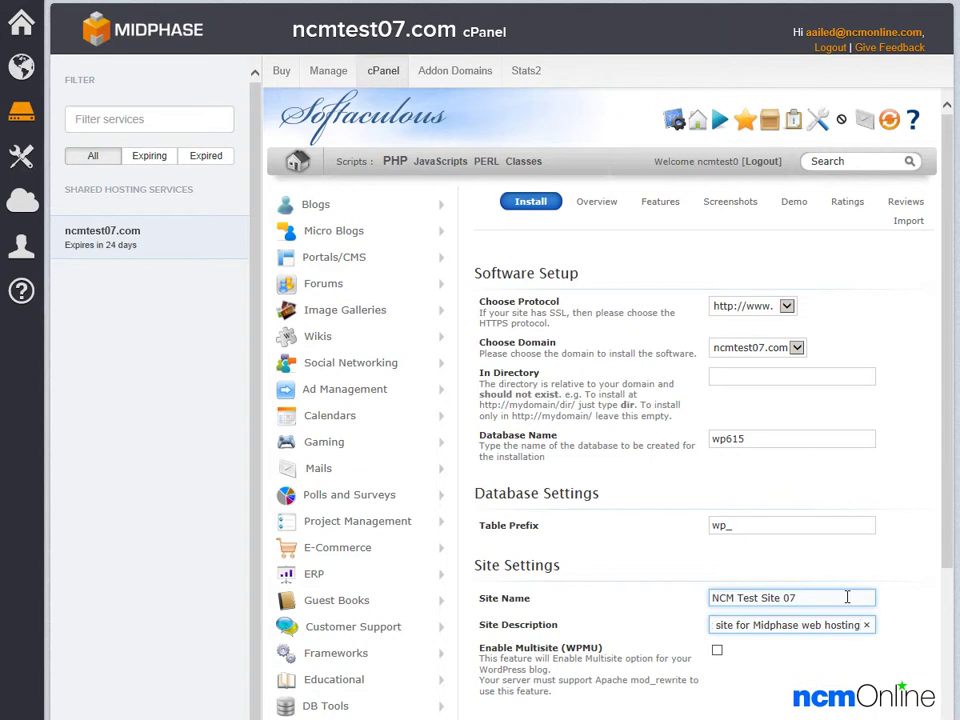
{"action": "key", "text": "Tab"}
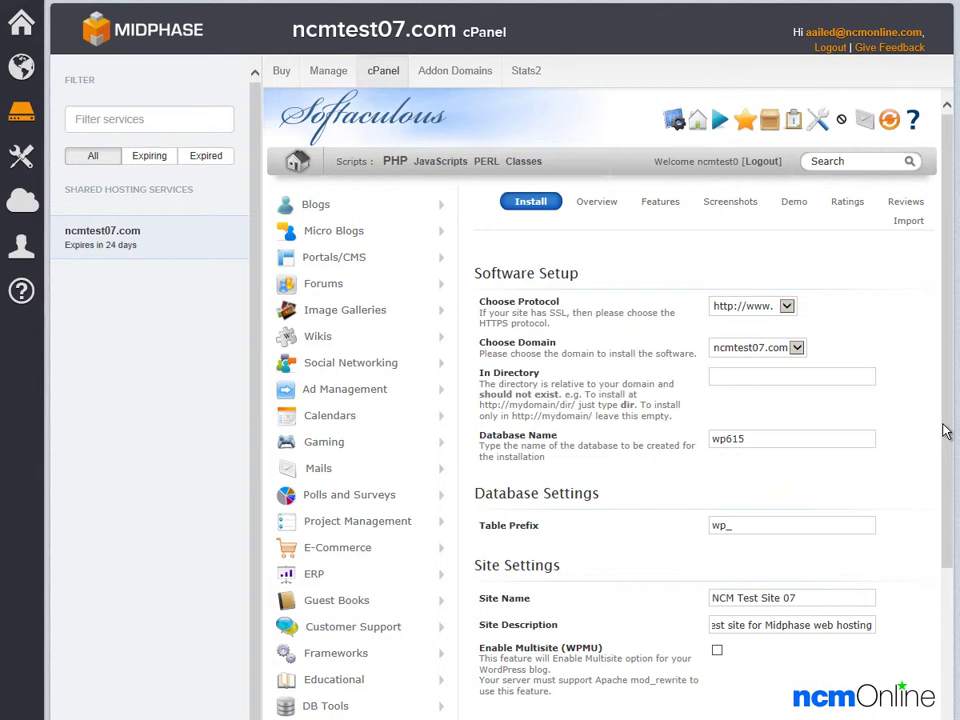
Step: Replace the default admin username, then paste a strong password and the admin e-mail
{"action": "left_click_drag", "start_coordinate": [949, 429], "coordinate": [954, 648]}
{"action": "scroll", "coordinate": [954, 648], "scroll_direction": "down", "scroll_amount": 1}
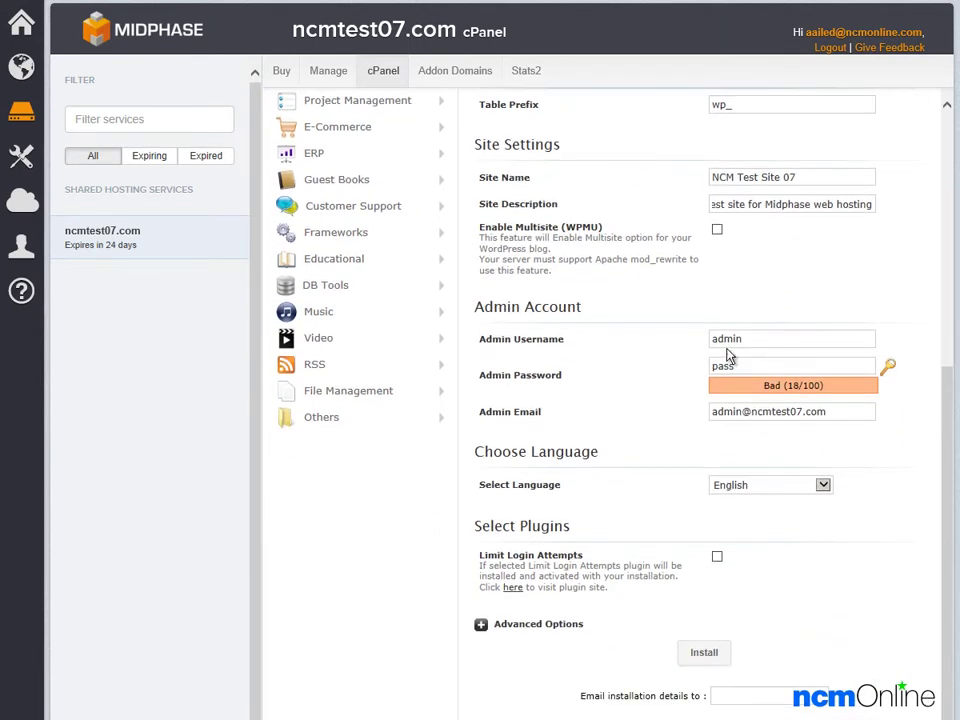
{"action": "double_click", "coordinate": [745, 337]}
{"action": "key", "text": "BackSpace"}
{"action": "type", "text": "aailed"}
{"action": "key", "text": "Tab"}
{"action": "key", "text": "ctrl+v"}
{"action": "key", "text": "Tab"}
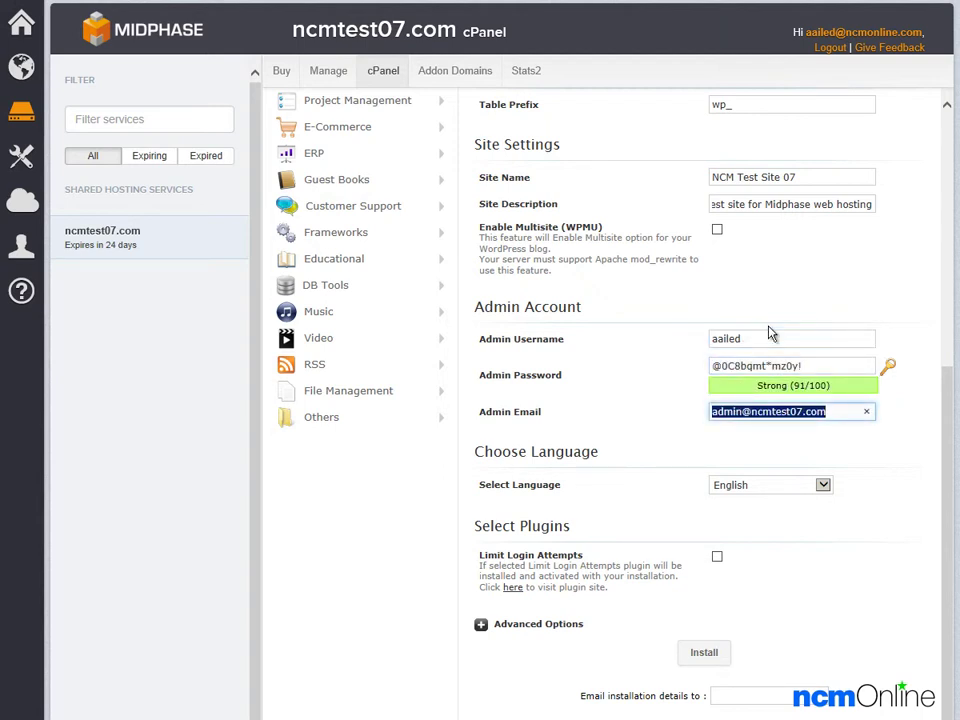
{"action": "key", "text": "ctrl+v"}
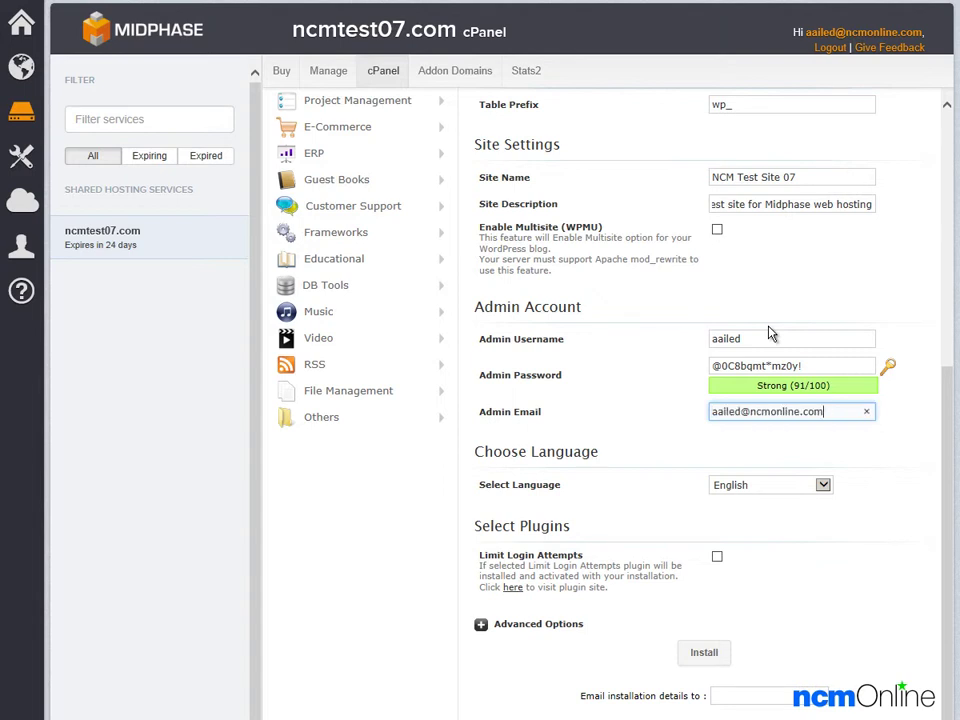
{"action": "key", "text": "Tab"}
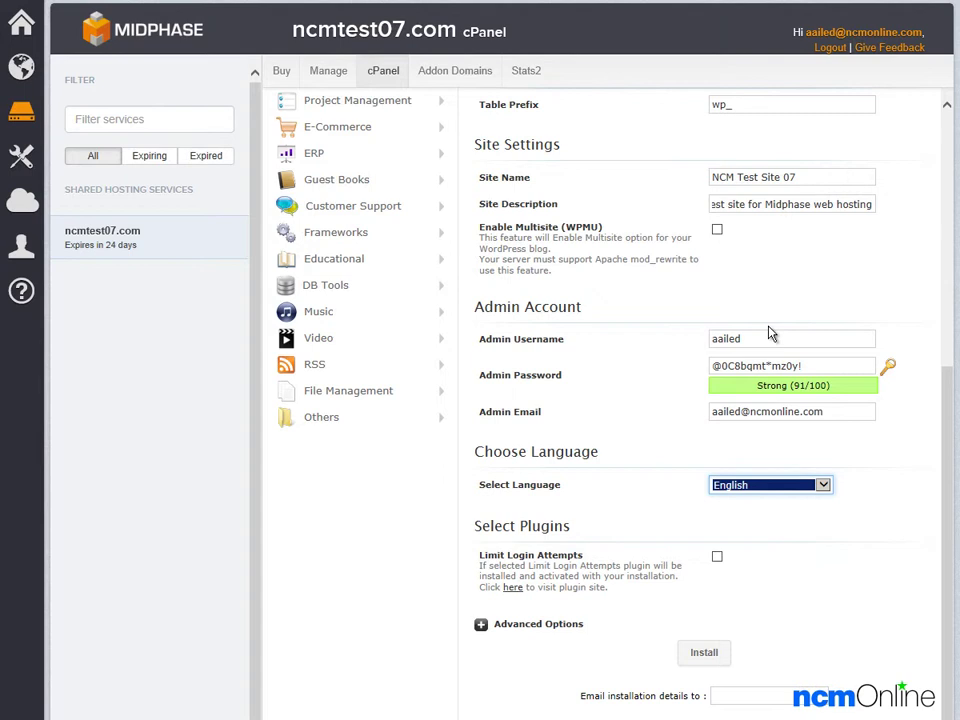
Step: Keep English, enable Limit Login Attempts, and expand Advanced Options
{"action": "left_click", "coordinate": [618, 543]}
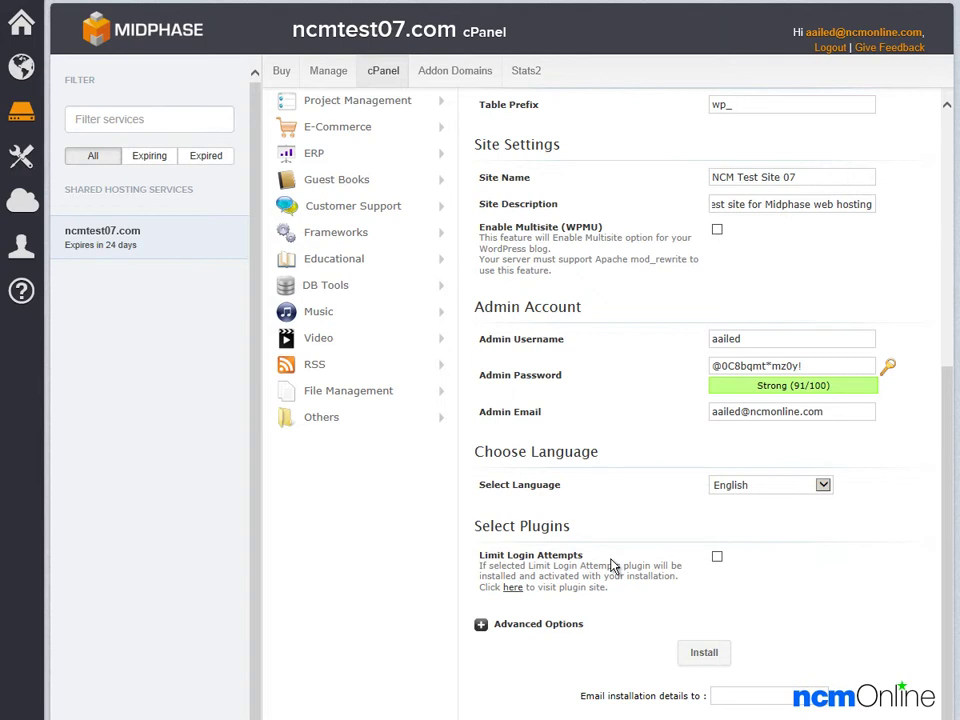
{"action": "left_click", "coordinate": [718, 560]}
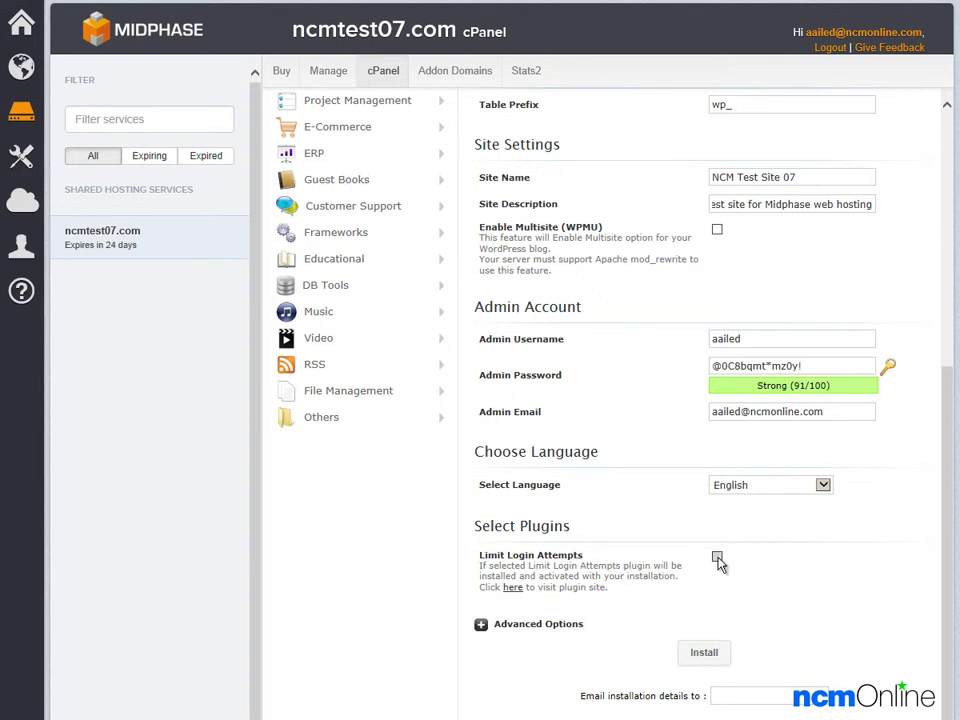
{"action": "left_click", "coordinate": [481, 625]}
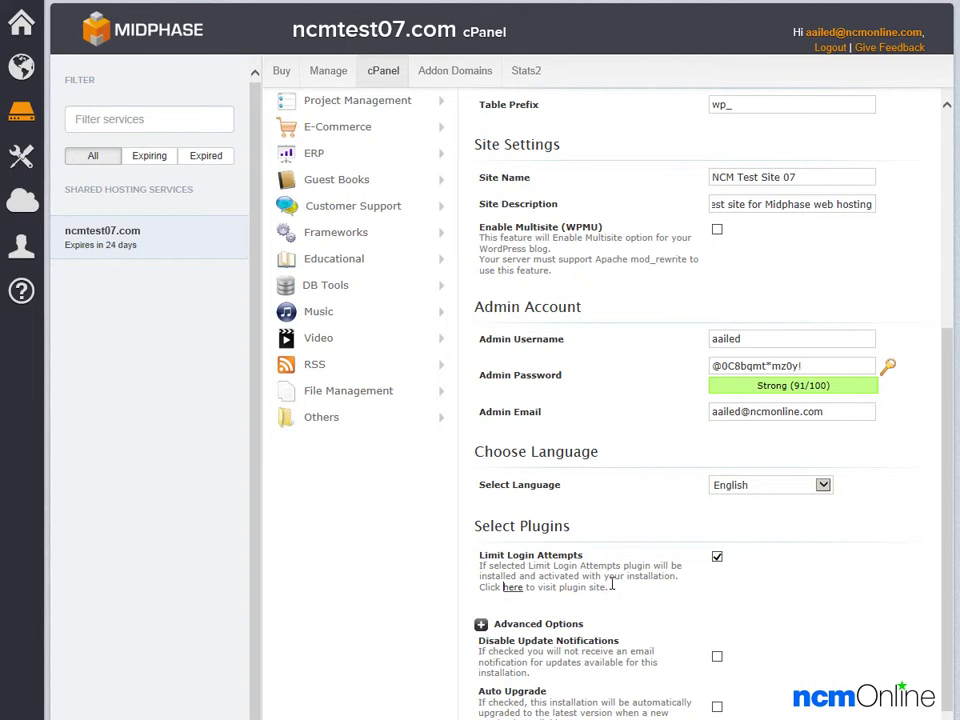
Step: Set automated backups to once a week with a backup rotation of 3
{"action": "scroll", "coordinate": [600, 590], "scroll_direction": "down", "scroll_amount": 3}
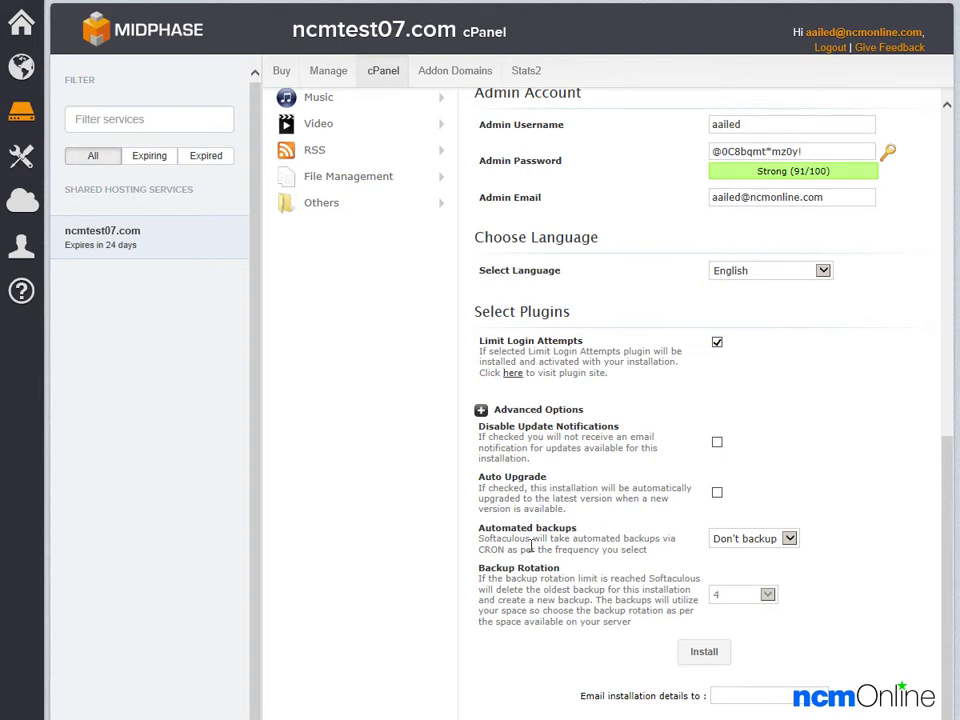
{"action": "left_click", "coordinate": [745, 540]}
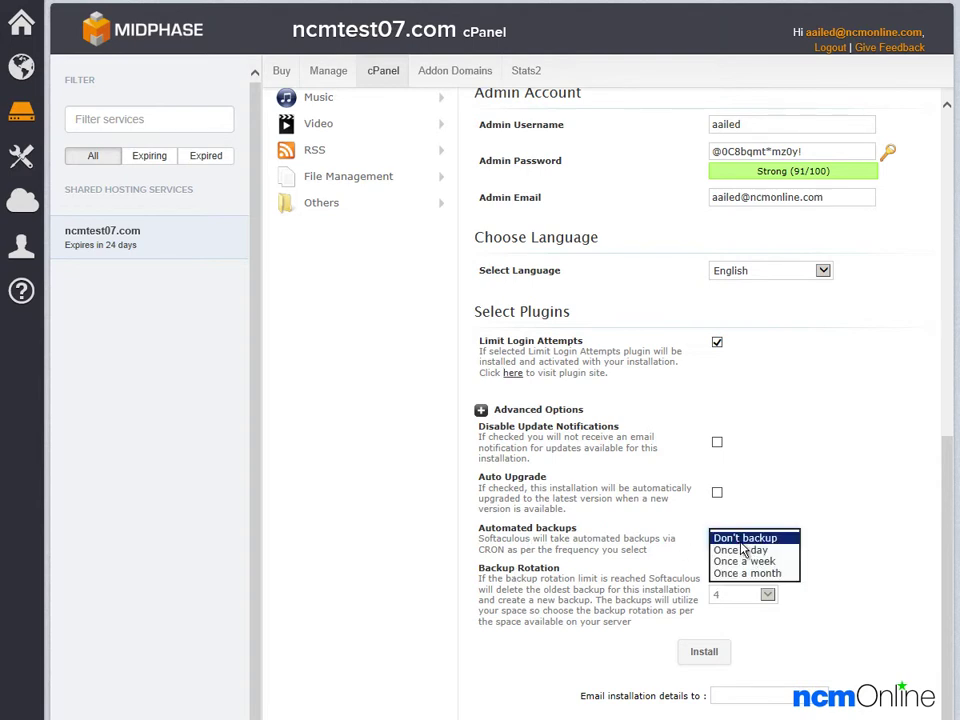
{"action": "left_click", "coordinate": [745, 563]}
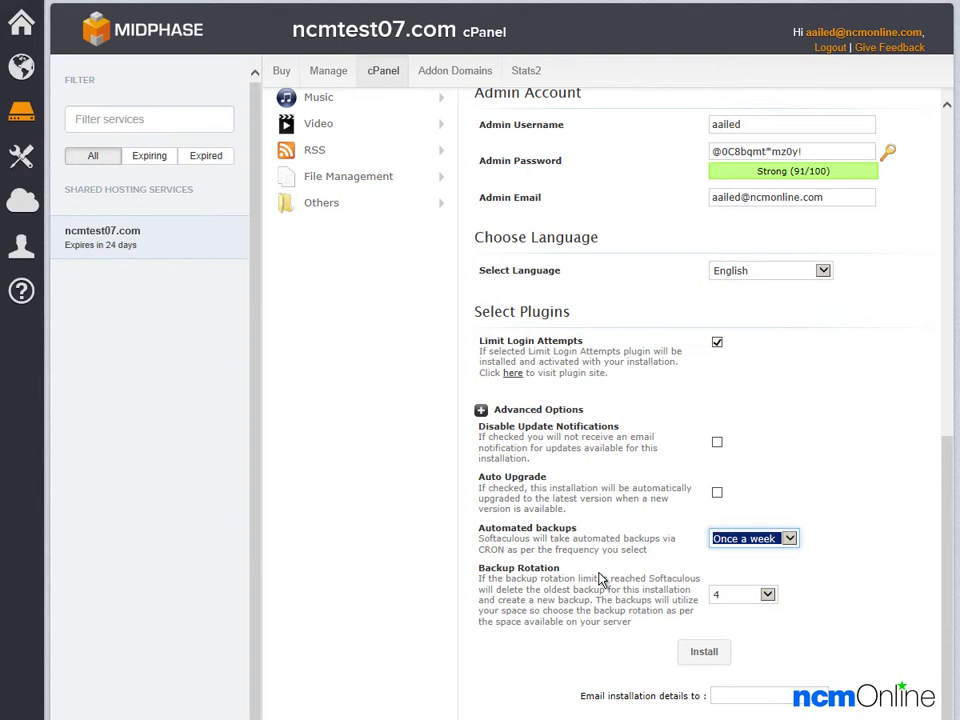
{"action": "left_click", "coordinate": [769, 597]}
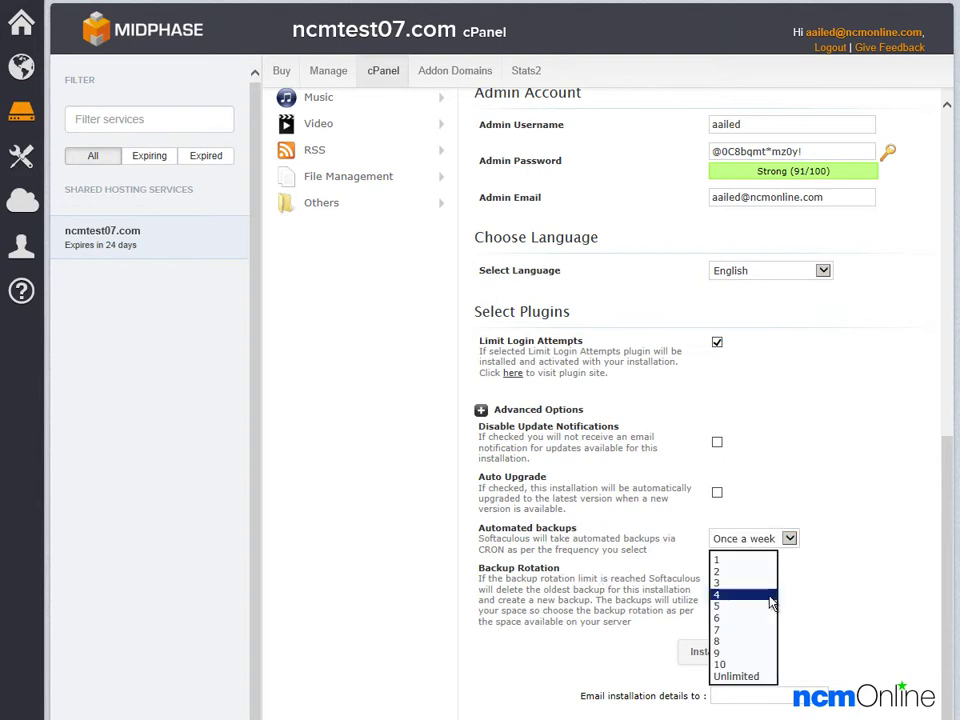
{"action": "key", "text": "Up"}
{"action": "key", "text": "Return"}
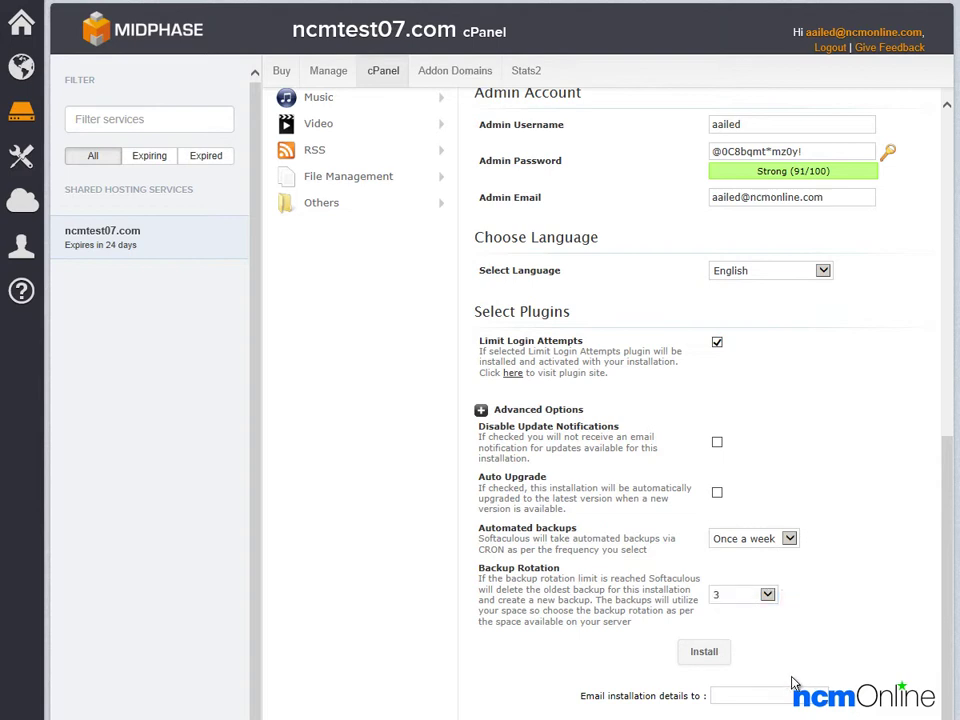
Step: Paste the address for installation details e-mail and start the WordPress install
{"action": "left_click", "coordinate": [765, 692]}
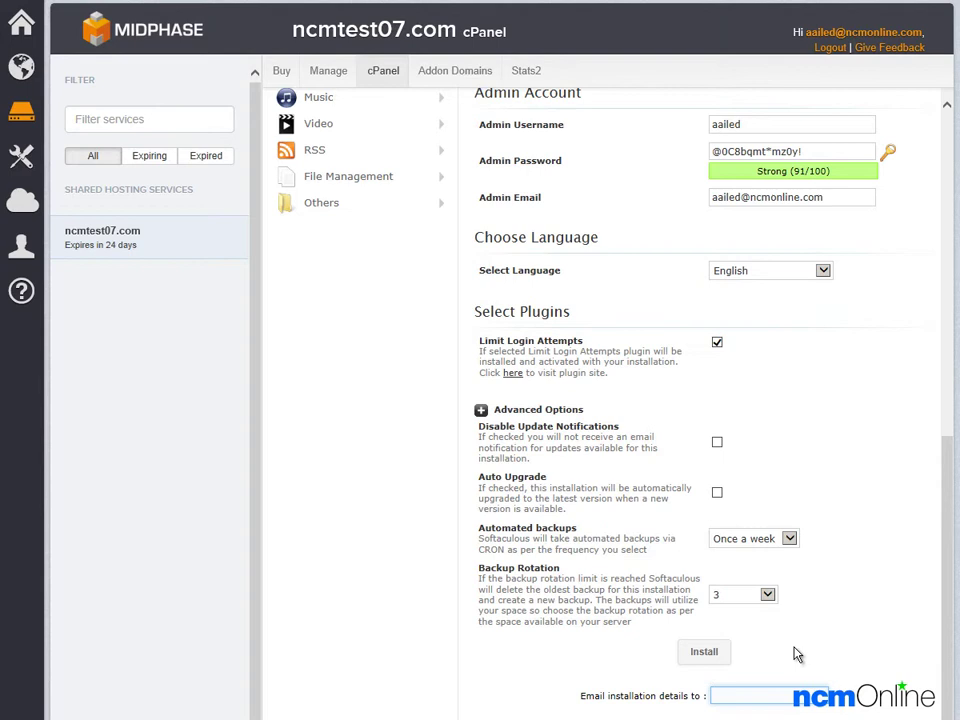
{"action": "key", "text": "ctrl+v"}
{"action": "left_click", "coordinate": [706, 658]}
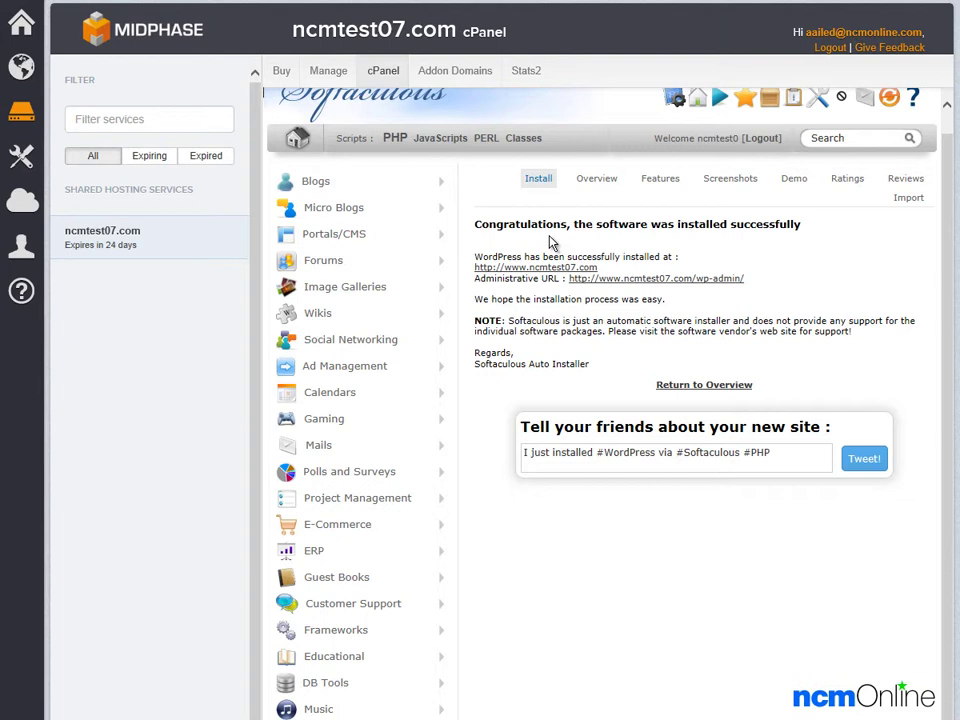
Step: Log in at the wp-admin URL with the new admin credentials, then visit the site
{"action": "left_click", "coordinate": [675, 288]}
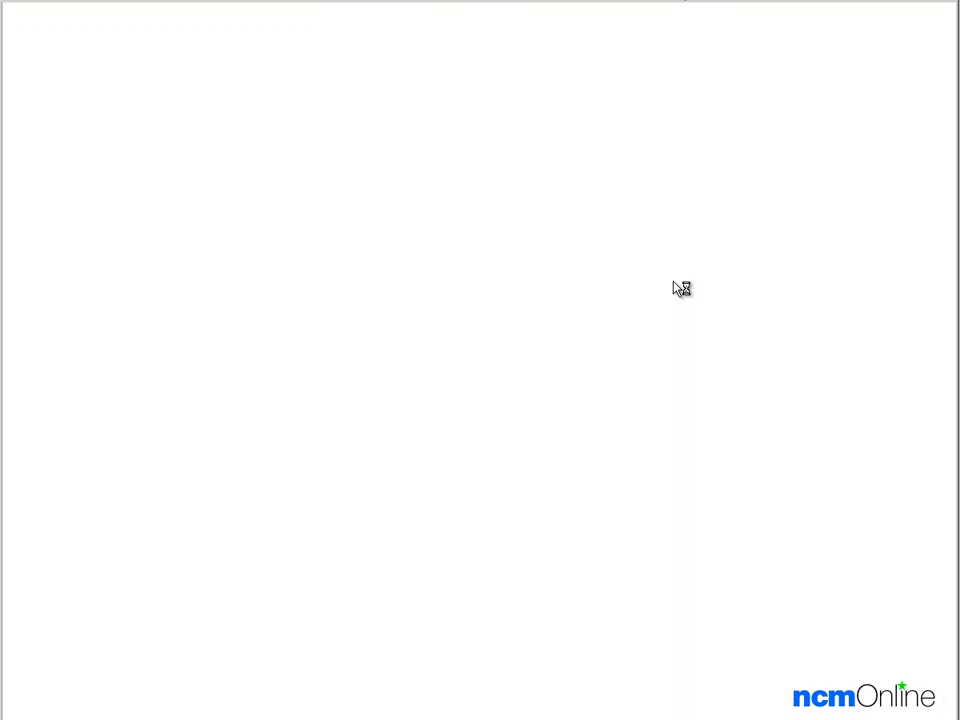
{"action": "type", "text": "aailed"}
{"action": "key", "text": "Tab"}
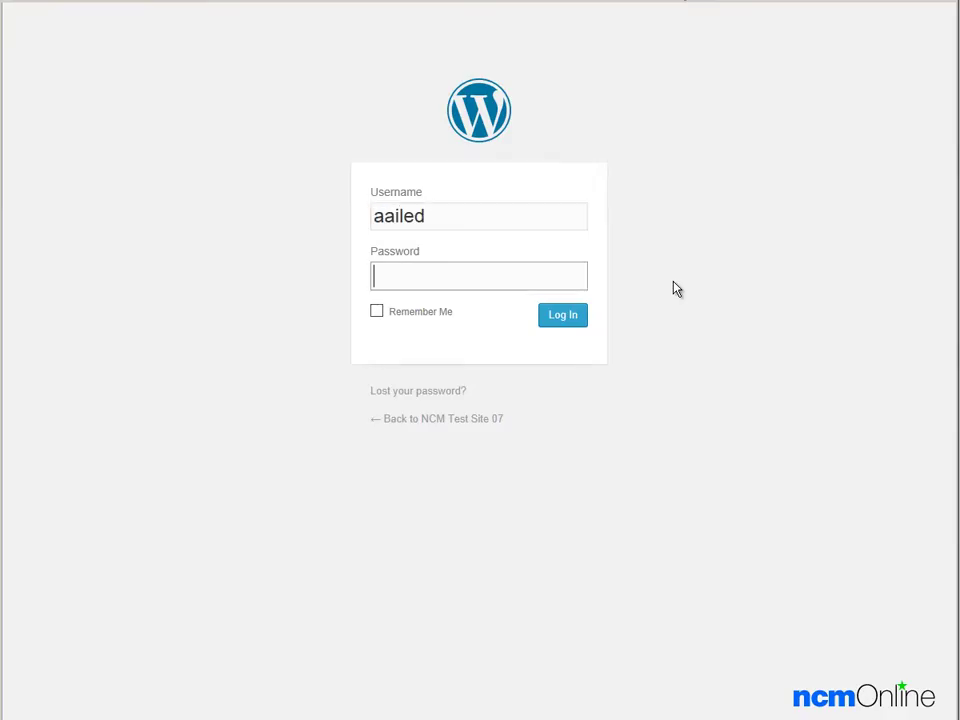
{"action": "key", "text": "ctrl+v"}
{"action": "left_click", "coordinate": [566, 316]}
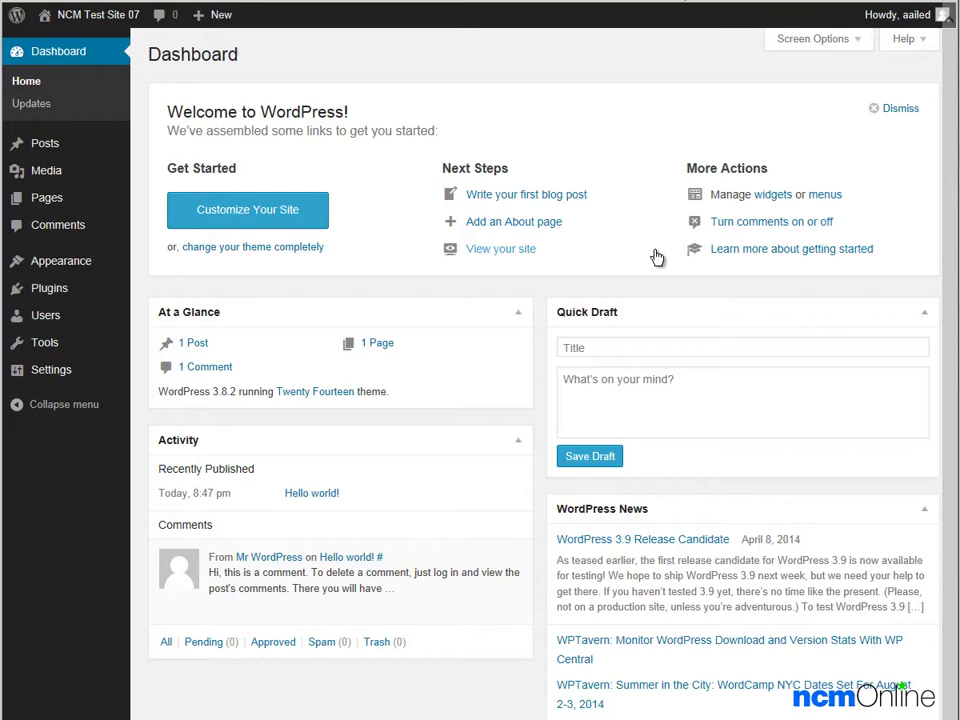
{"action": "mouse_move", "coordinate": [88, 24]}
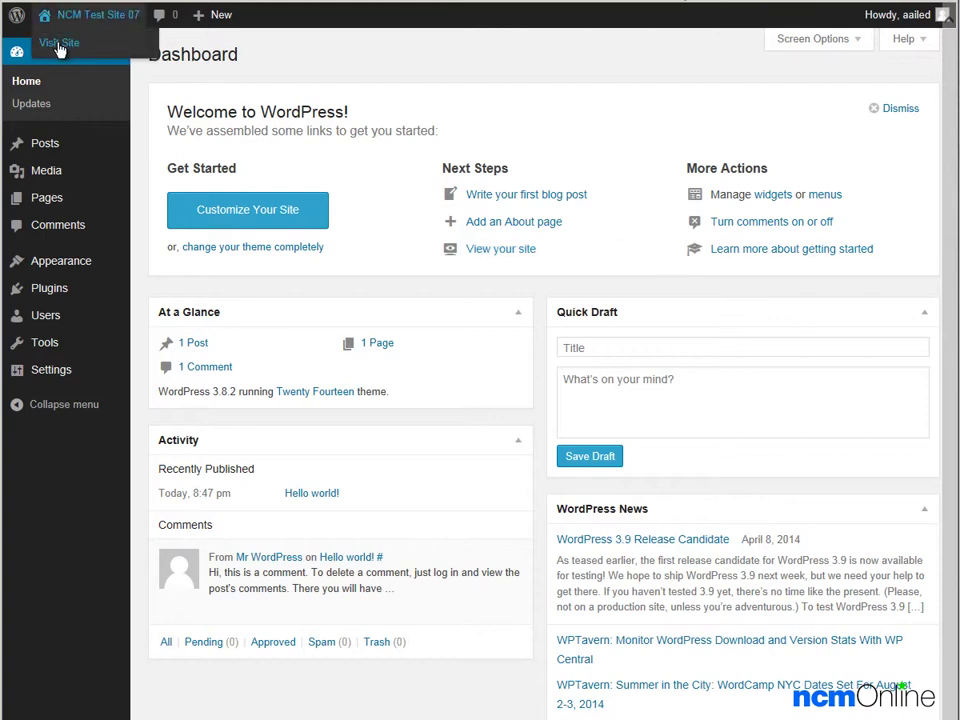
{"action": "left_click", "coordinate": [59, 45]}
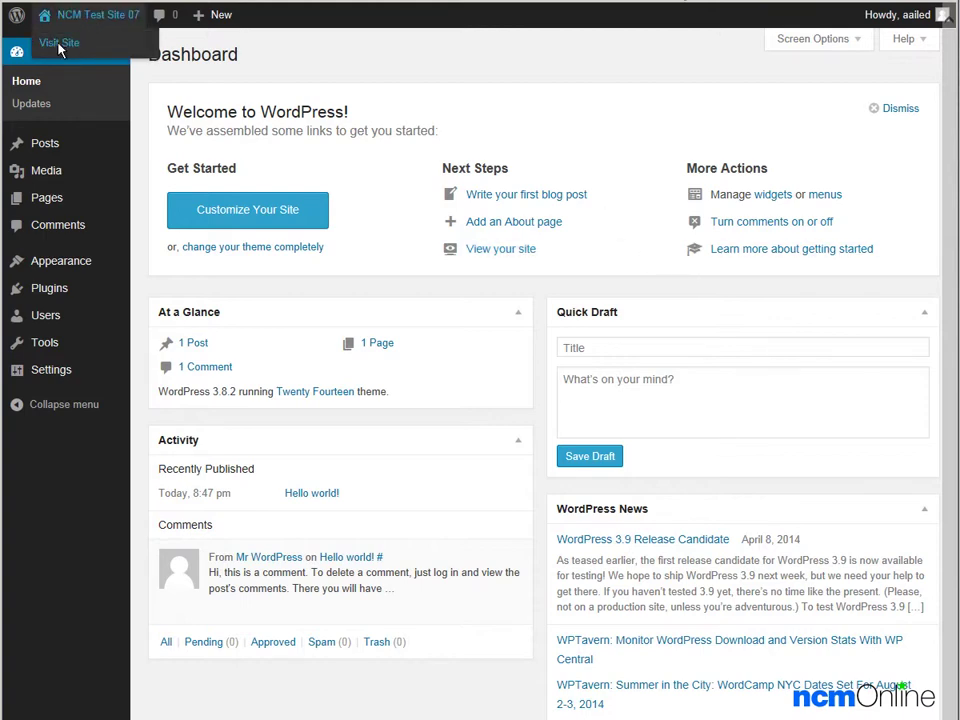